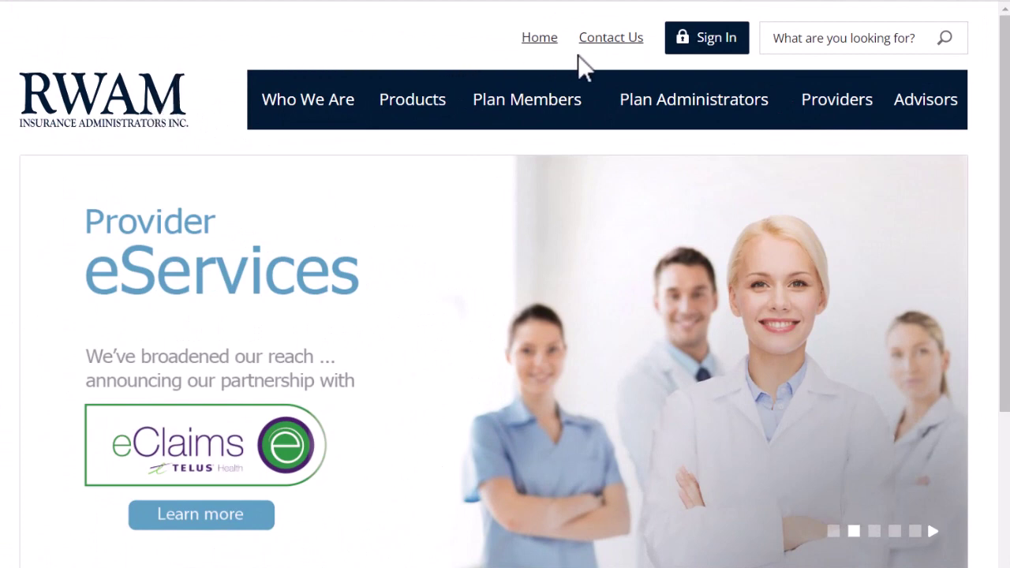
- Sign in through Administrator Sign In using the administrator's user ID and password
{"action": "left_click", "coordinate": [698, 49]}
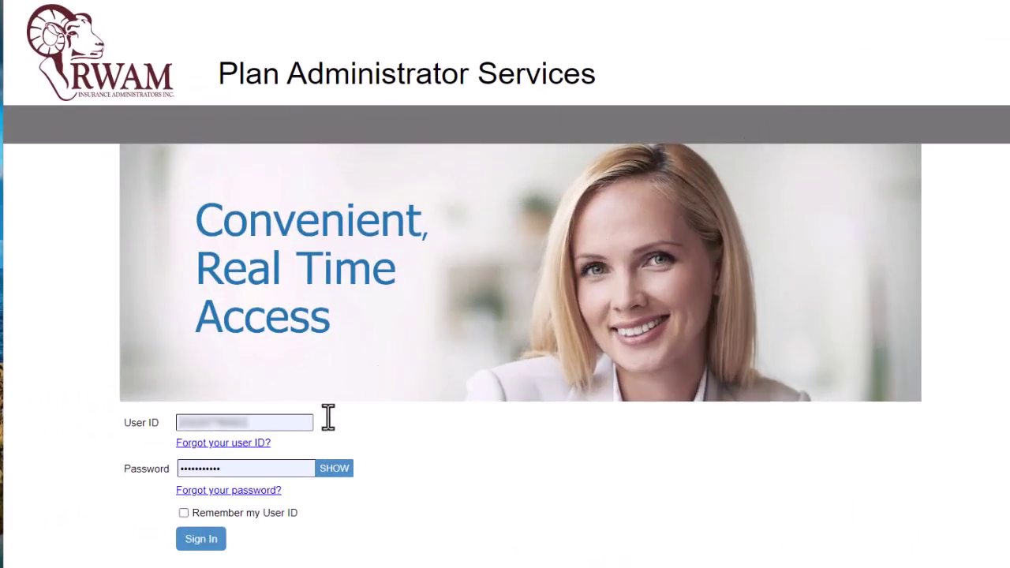
{"action": "left_click", "coordinate": [207, 550]}
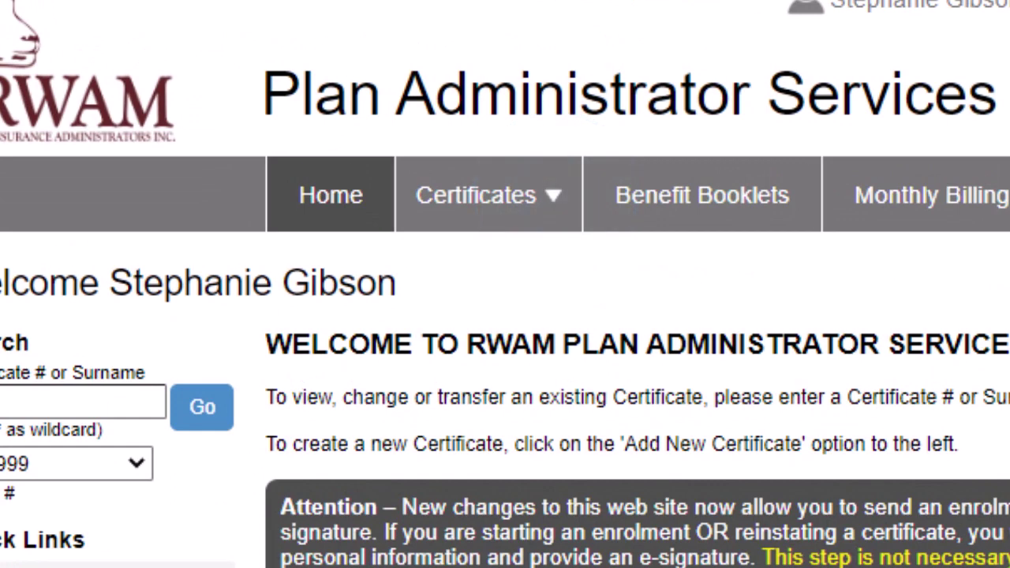
- Show the Certificates dropdown listing Add Certificate and My Drafts
{"action": "mouse_move", "coordinate": [555, 207]}
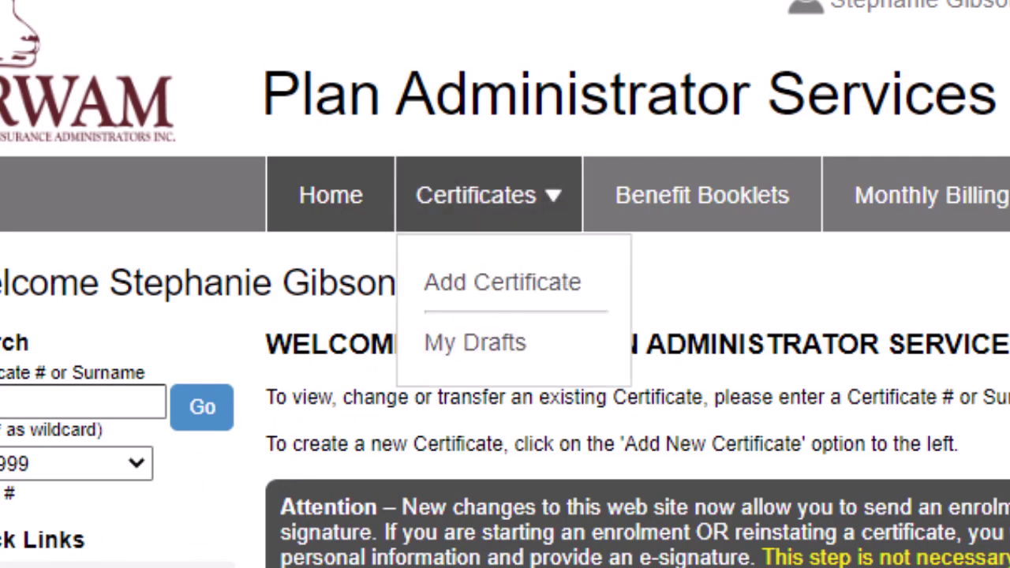
{"action": "left_click", "coordinate": [602, 282]}
{"action": "left_click", "coordinate": [553, 343]}
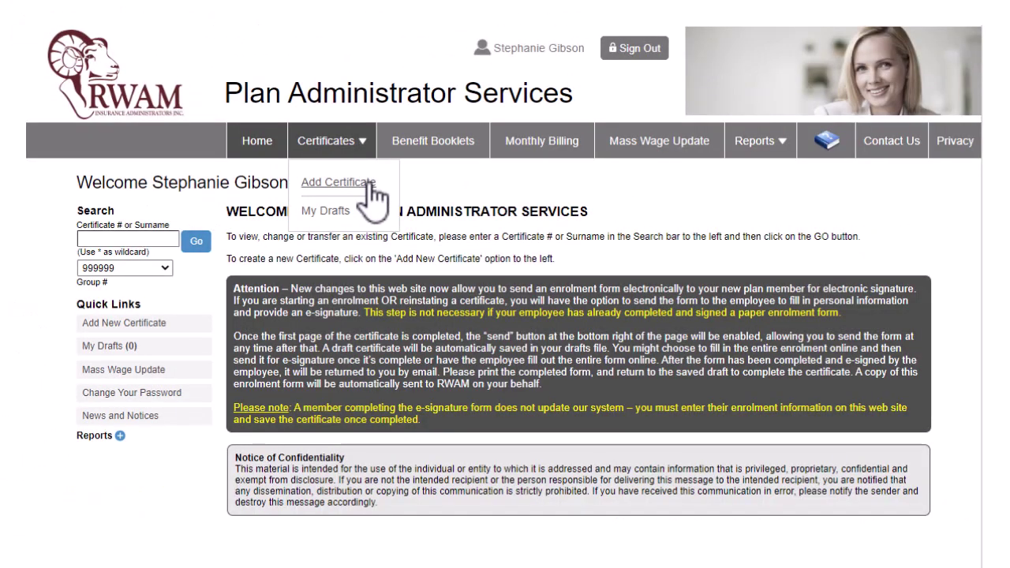
{"action": "left_click", "coordinate": [367, 185]}
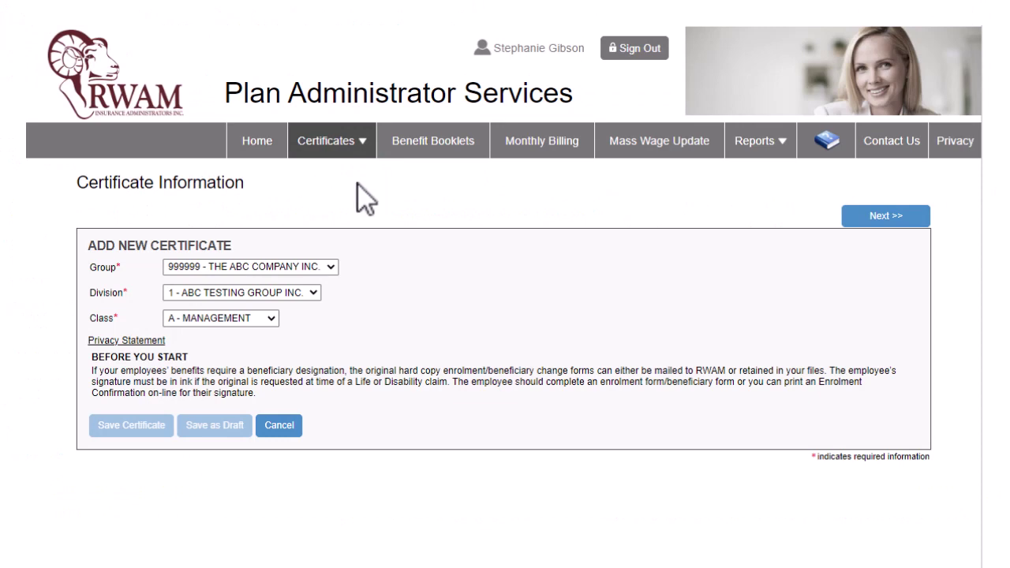
{"action": "left_click", "coordinate": [259, 147]}
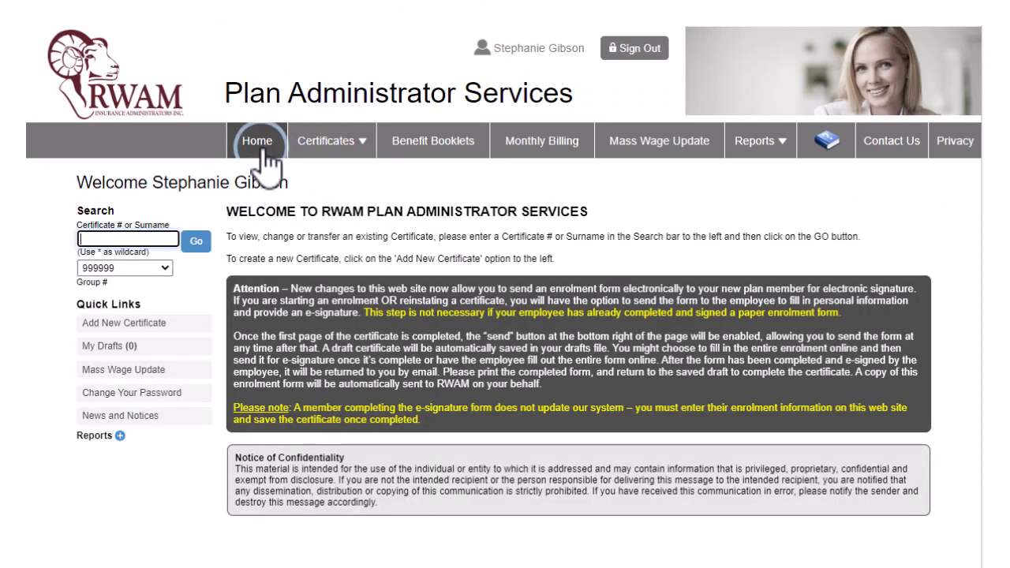
{"action": "mouse_move", "coordinate": [325, 142]}
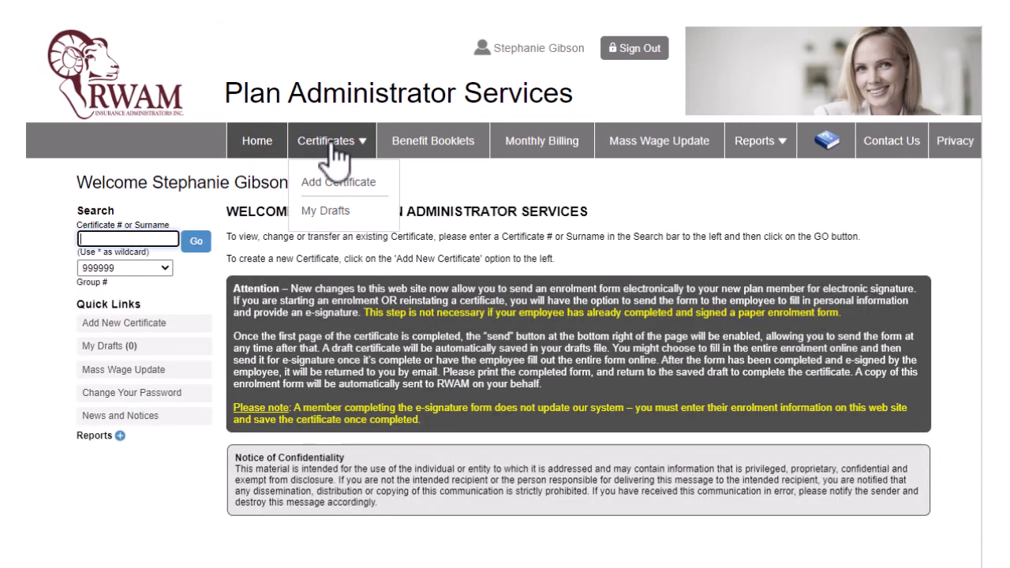
{"action": "left_click", "coordinate": [331, 213]}
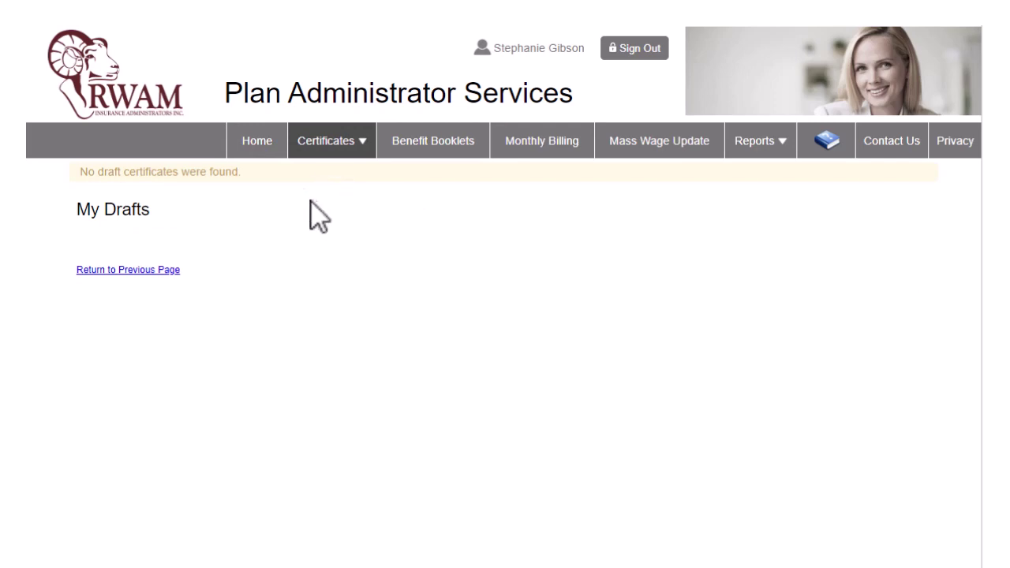
{"action": "left_click", "coordinate": [264, 146]}
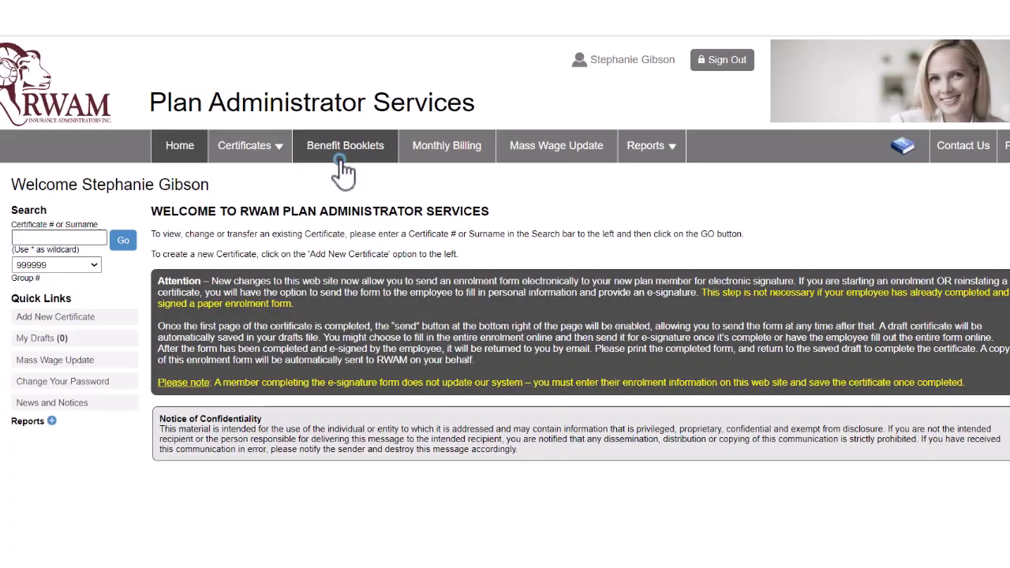
{"action": "left_click", "coordinate": [355, 122]}
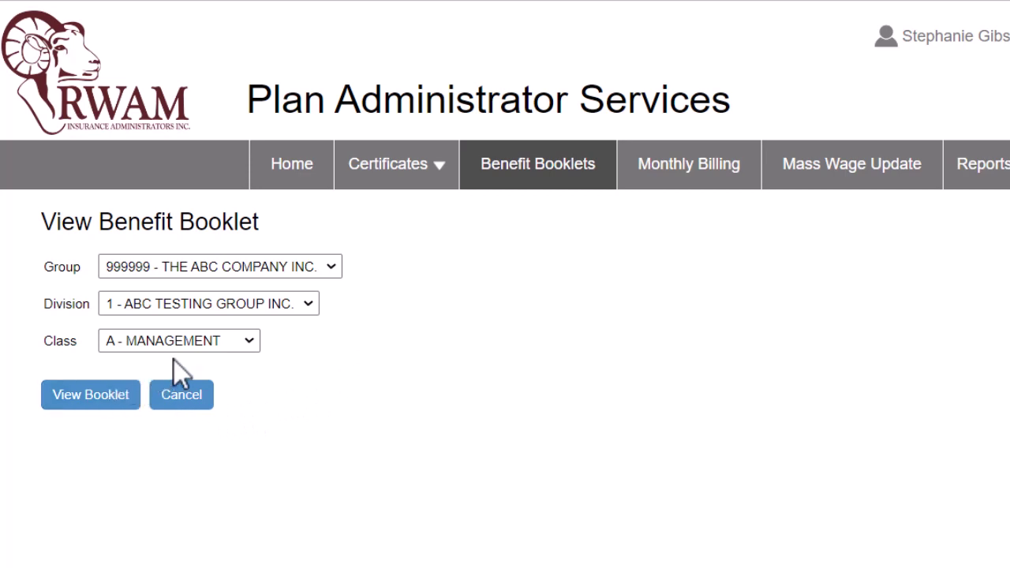
{"action": "left_click", "coordinate": [310, 308]}
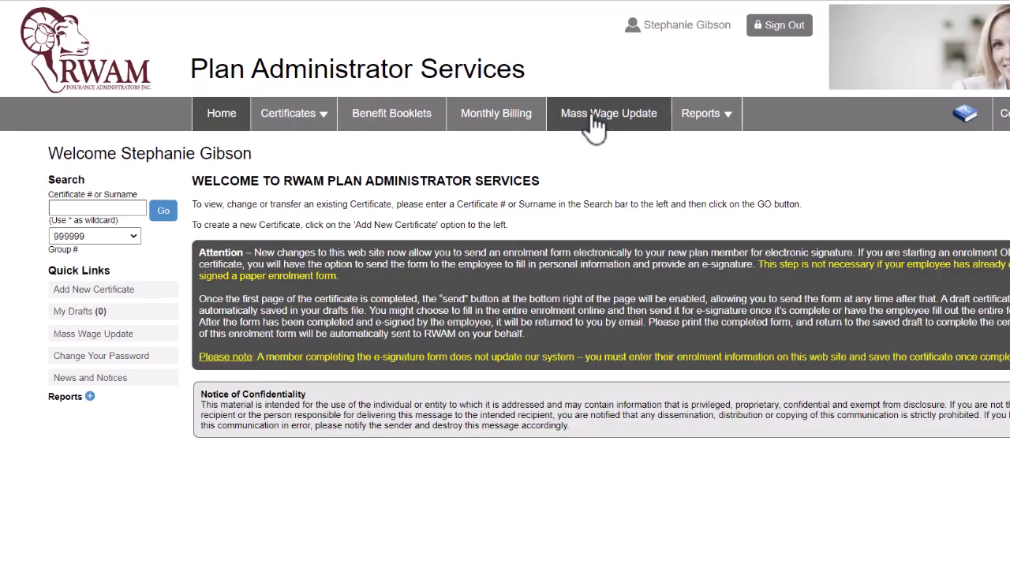
- Calculate a 10% Mass Wage Update effective 20230301 for Hourly-paid members, giving $35.20 new earnings
{"action": "left_click", "coordinate": [594, 125]}
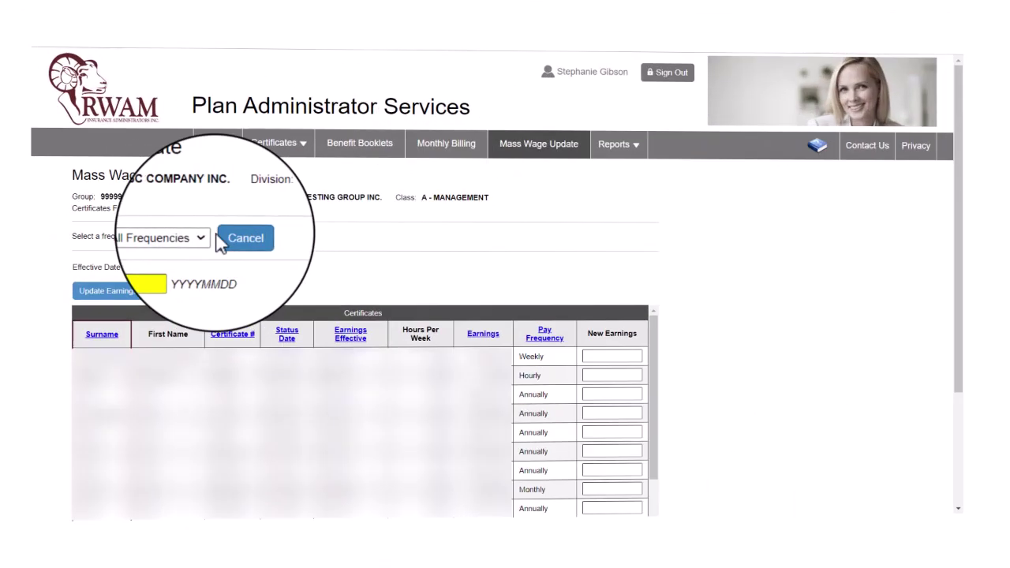
{"action": "left_click", "coordinate": [199, 238]}
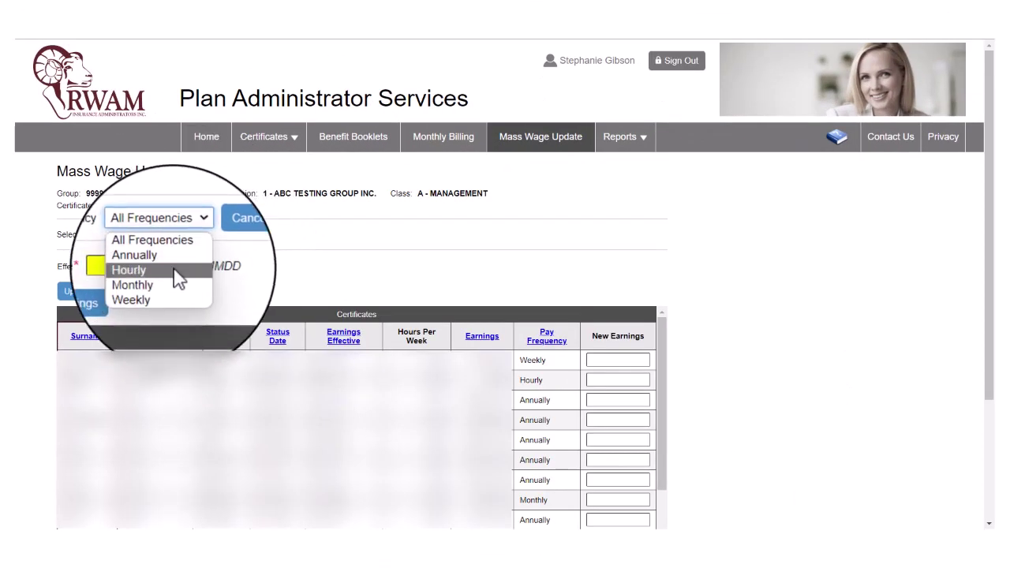
{"action": "left_click", "coordinate": [172, 273]}
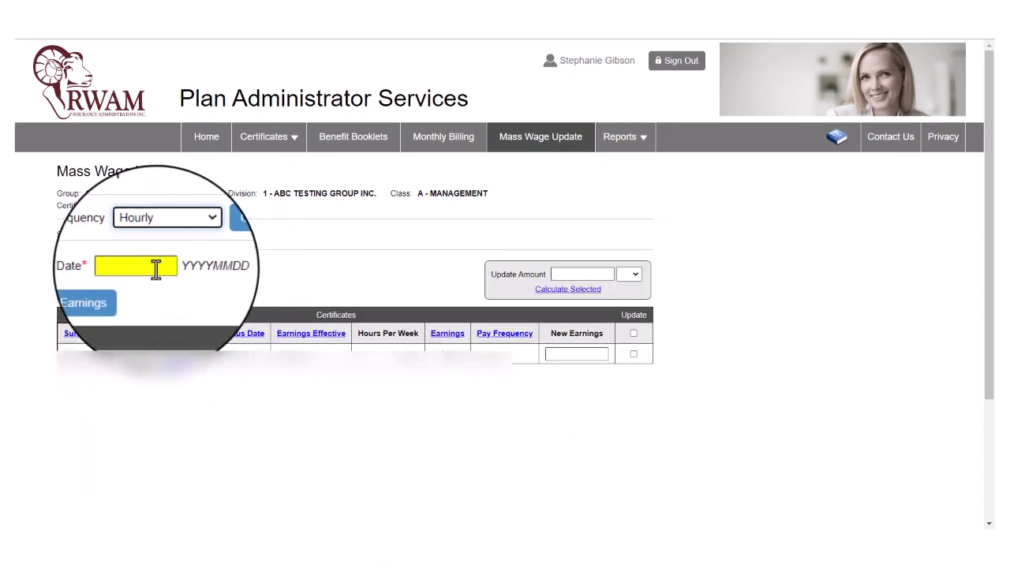
{"action": "left_click", "coordinate": [156, 269]}
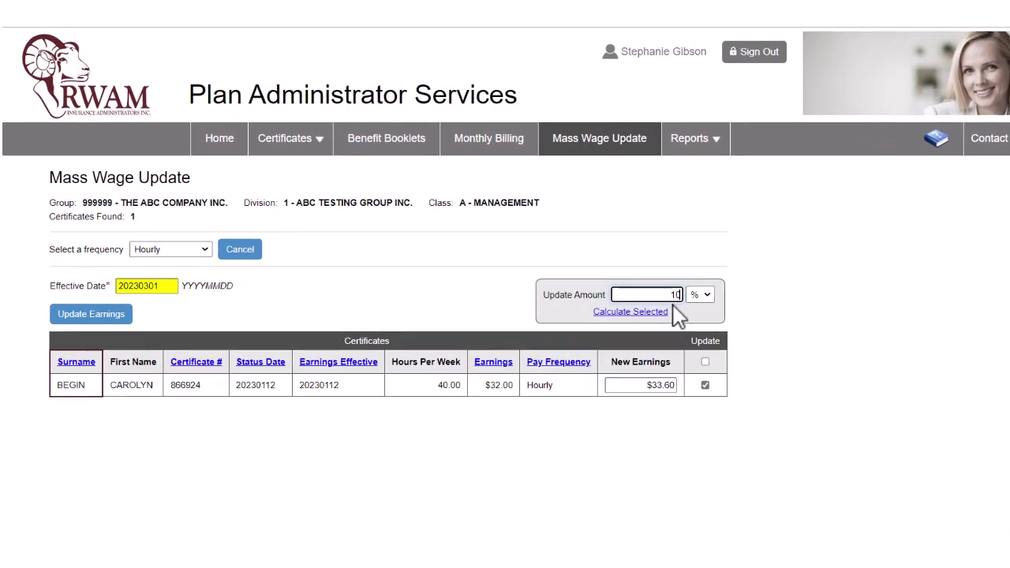
{"action": "left_click", "coordinate": [713, 337]}
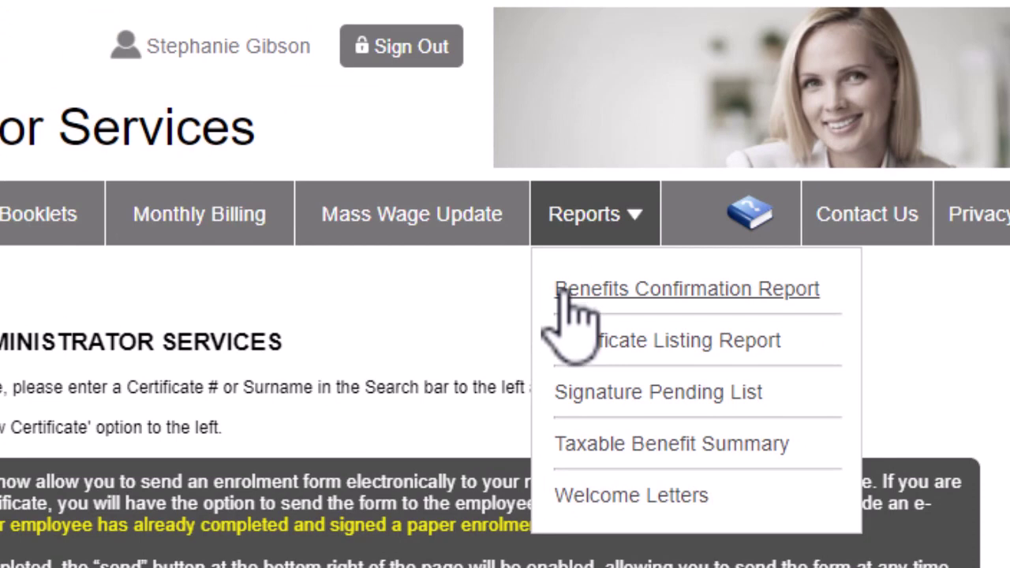
- View the Benefits Confirmation and Certificate Listing report search pages
{"action": "left_click", "coordinate": [825, 291]}
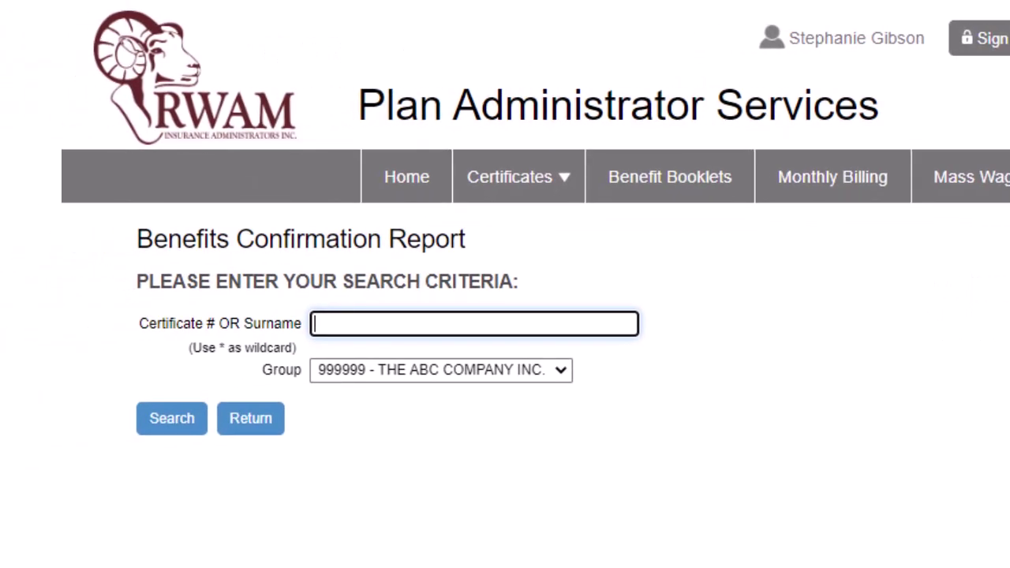
{"action": "left_click", "coordinate": [1009, 188]}
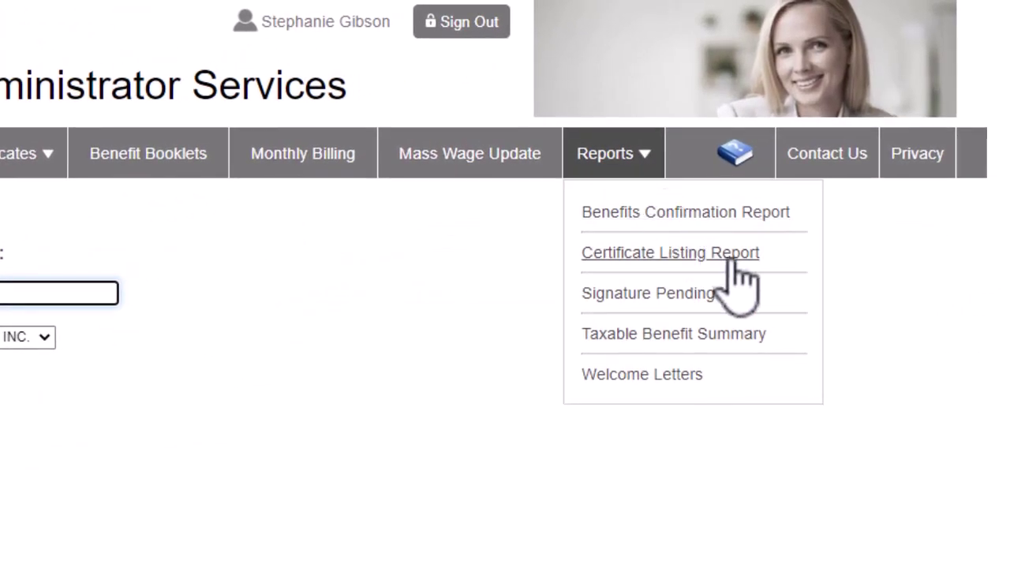
{"action": "left_click", "coordinate": [746, 241]}
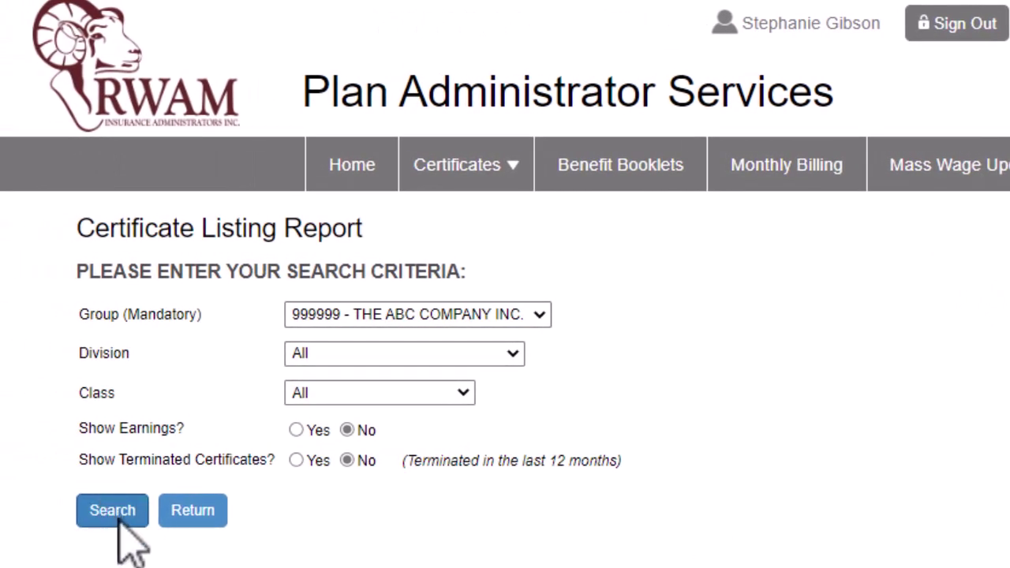
- Open the Signature Pending List report and place a signature field on the MY COMPANY line
{"action": "left_click", "coordinate": [1009, 164]}
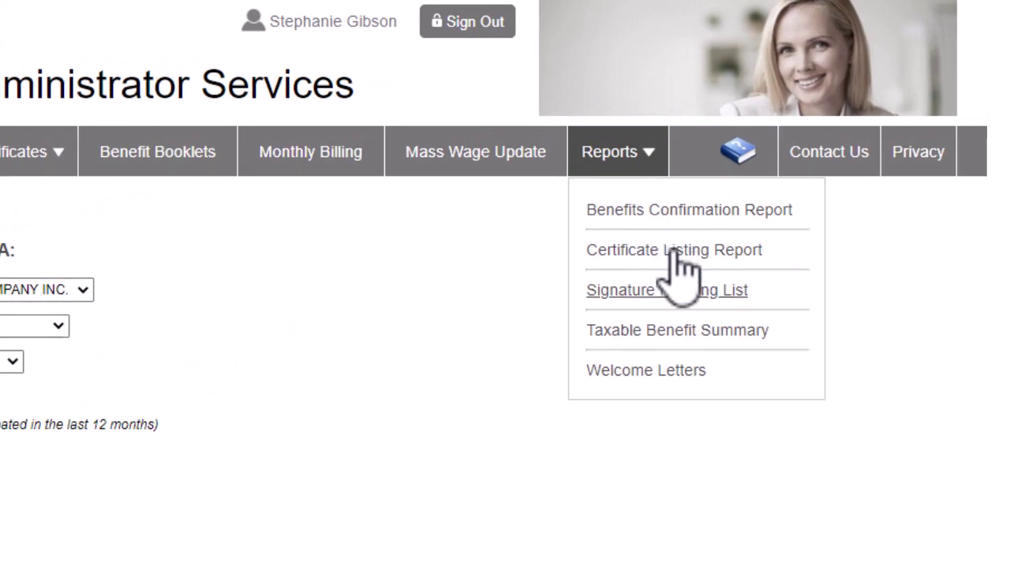
{"action": "left_click", "coordinate": [675, 289]}
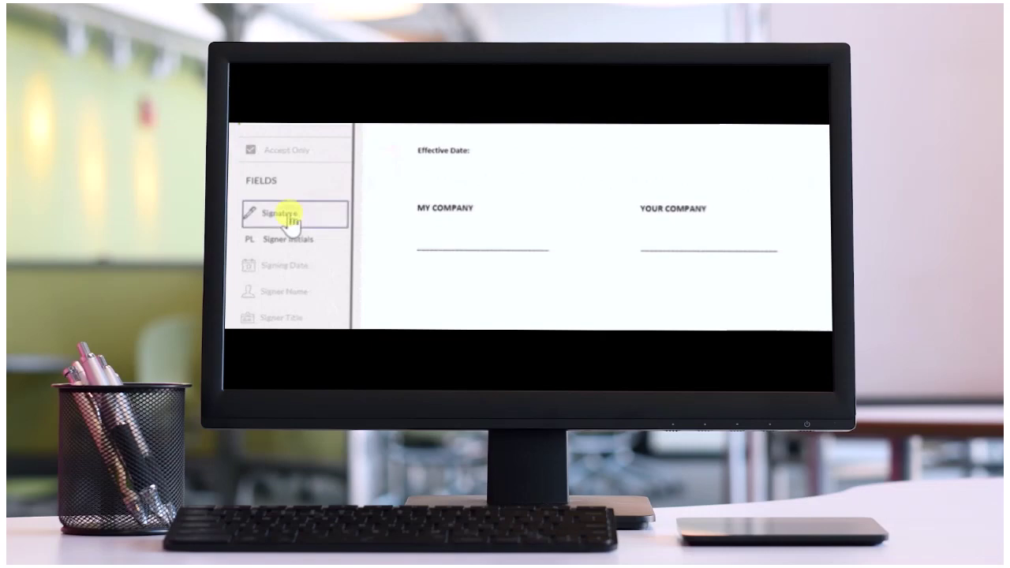
{"action": "mouse_move", "coordinate": [293, 228]}
{"action": "left_mouse_down"}
{"action": "mouse_move", "coordinate": [484, 233]}
{"action": "mouse_move", "coordinate": [485, 246]}
{"action": "left_mouse_up"}
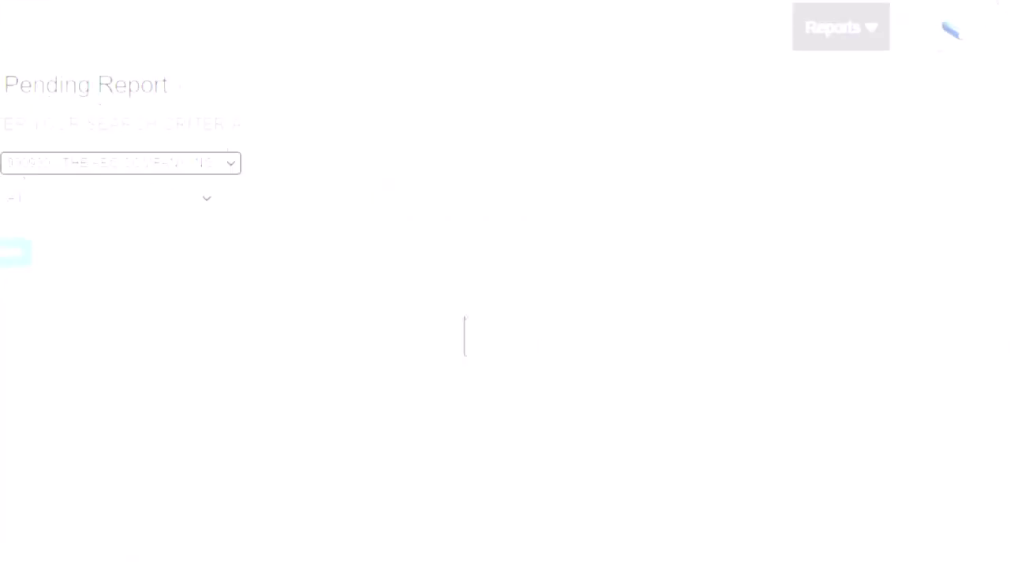
{"action": "mouse_move", "coordinate": [734, 104]}
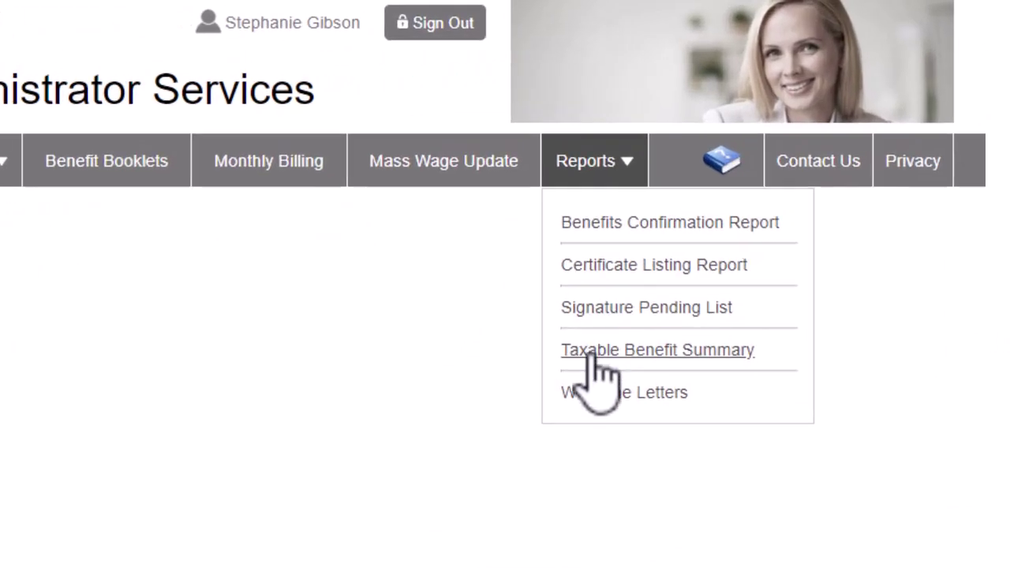
- View the Taxable Benefit Summary report, then go to the Welcome Letters page
{"action": "left_click", "coordinate": [590, 353]}
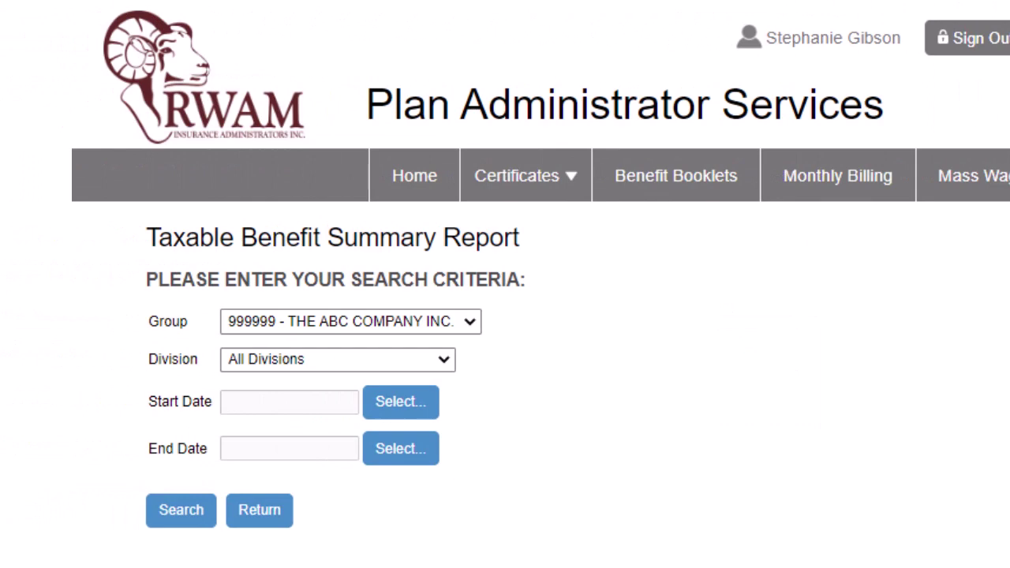
{"action": "left_click", "coordinate": [866, 170]}
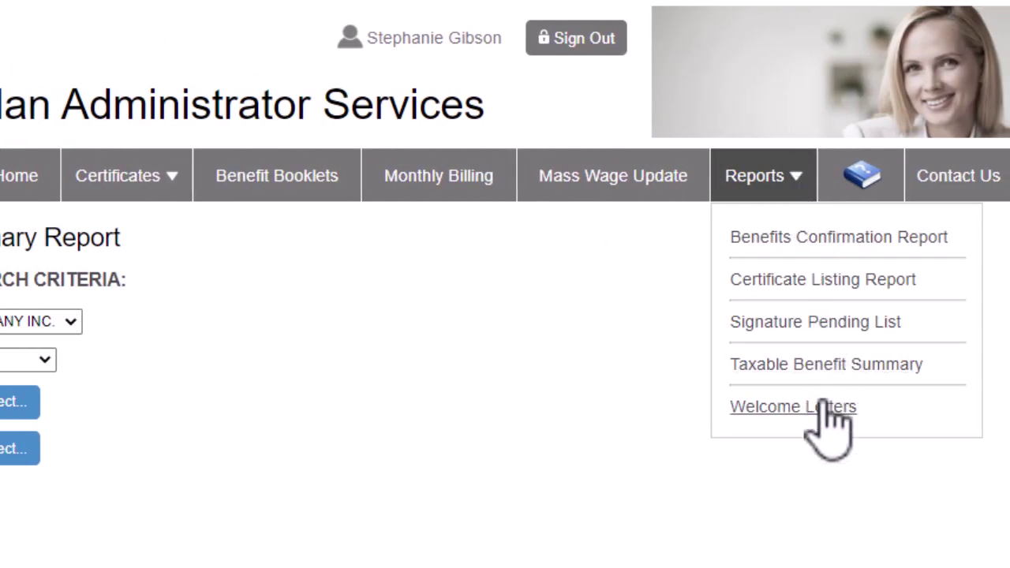
{"action": "left_click", "coordinate": [821, 402]}
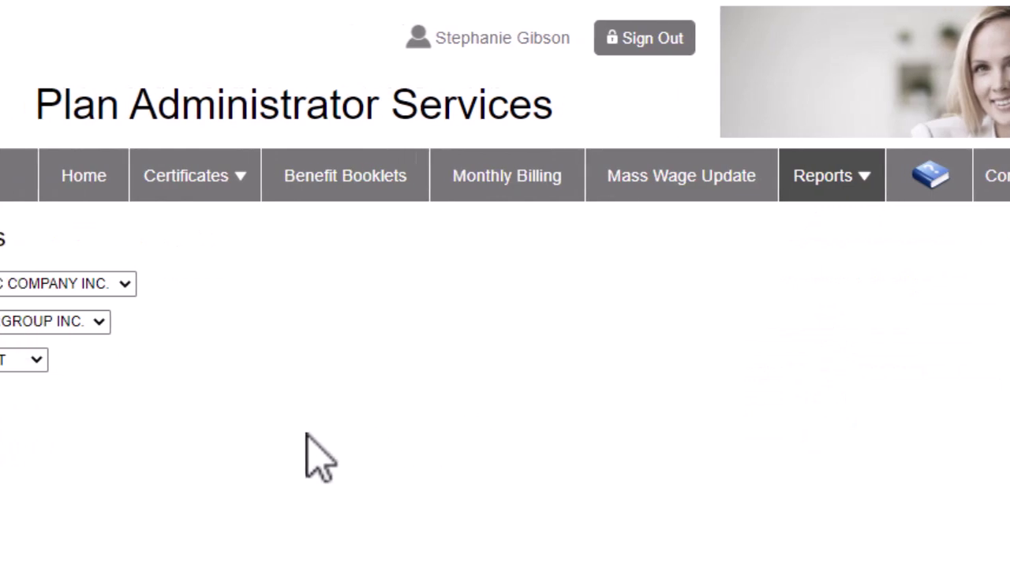
- Search class E - MANAGEMENT and download the first certificate's welcome letter
{"action": "left_click", "coordinate": [335, 357]}
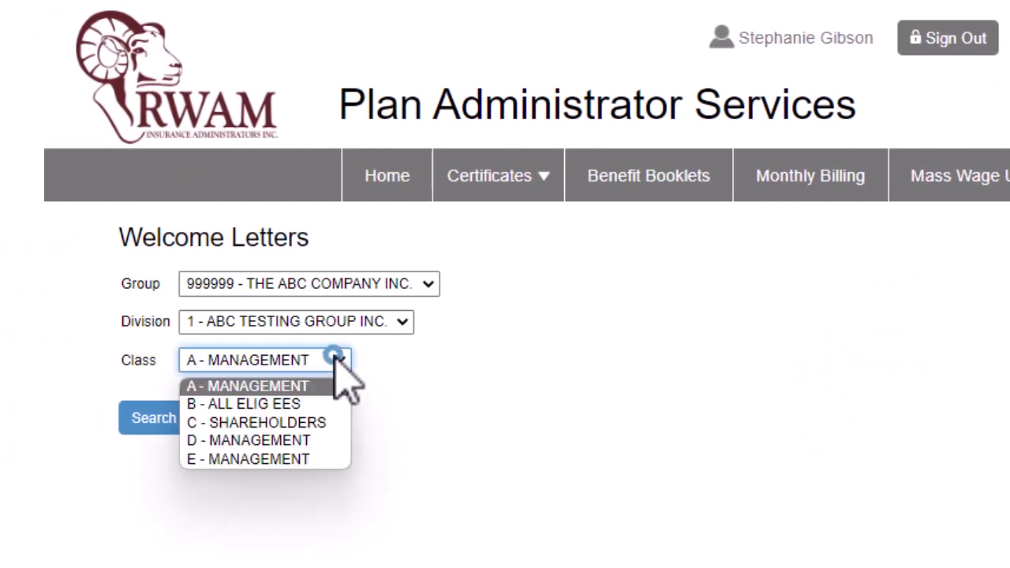
{"action": "left_click", "coordinate": [286, 458]}
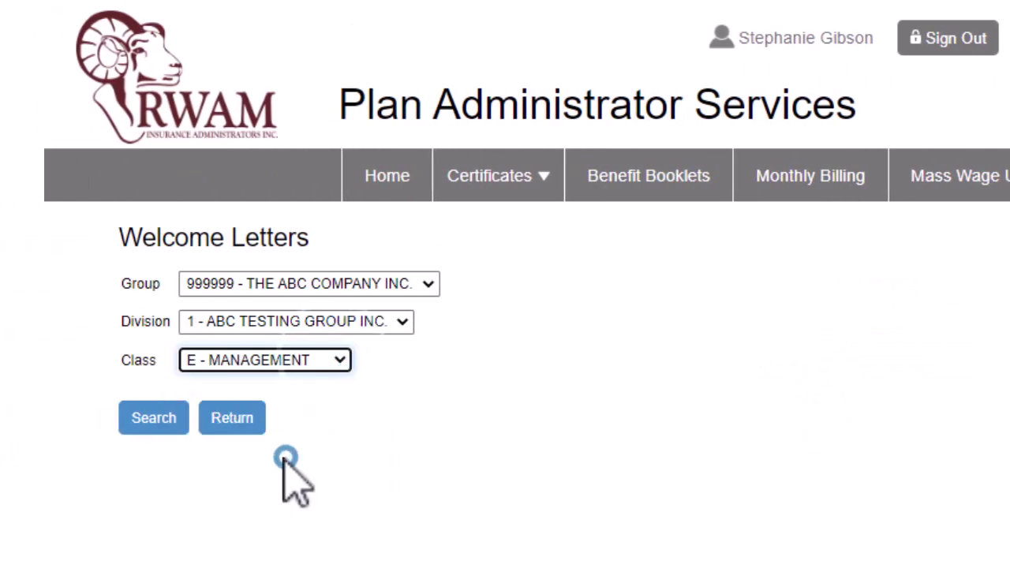
{"action": "left_click", "coordinate": [143, 426]}
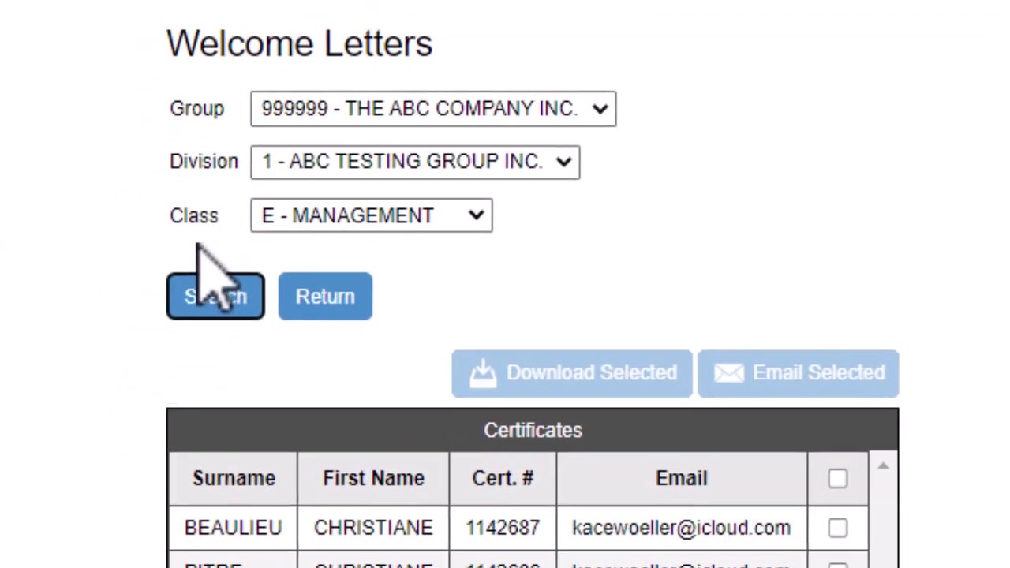
{"action": "left_click", "coordinate": [859, 519]}
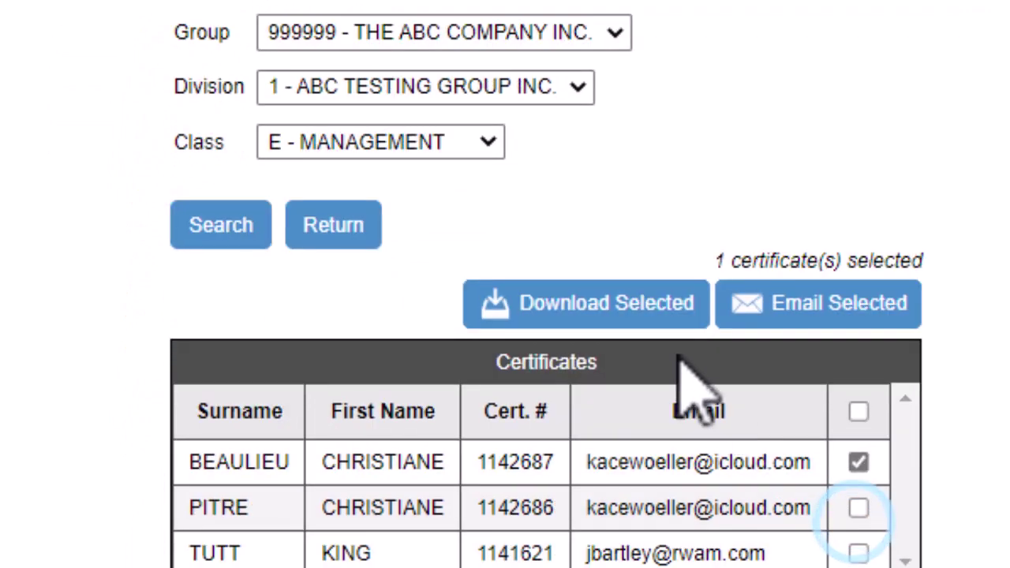
{"action": "left_click", "coordinate": [641, 372]}
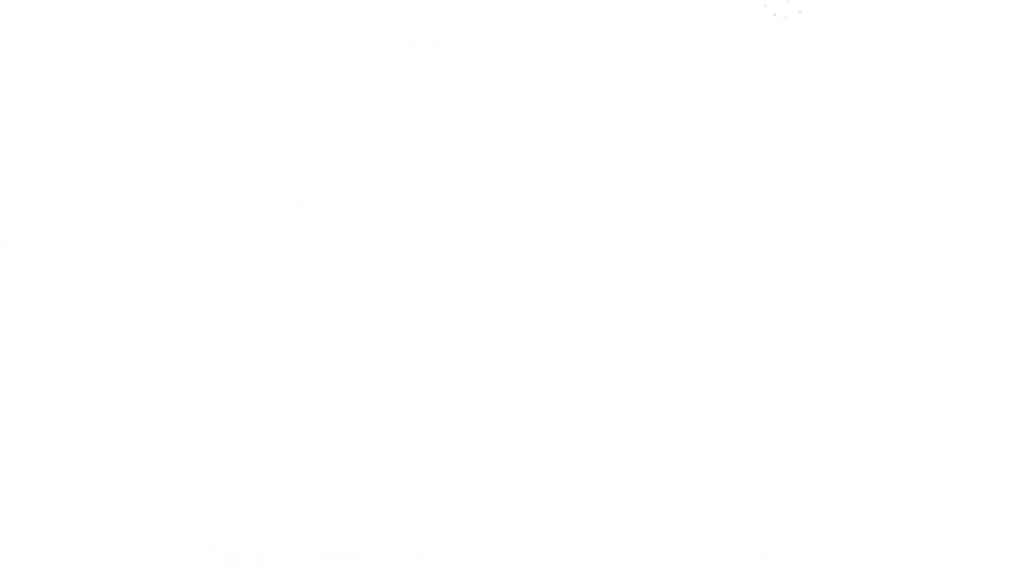
- Open the RWAM Welcome Letter PDF from the downloaded welcome letters zip
{"action": "left_click", "coordinate": [677, 45]}
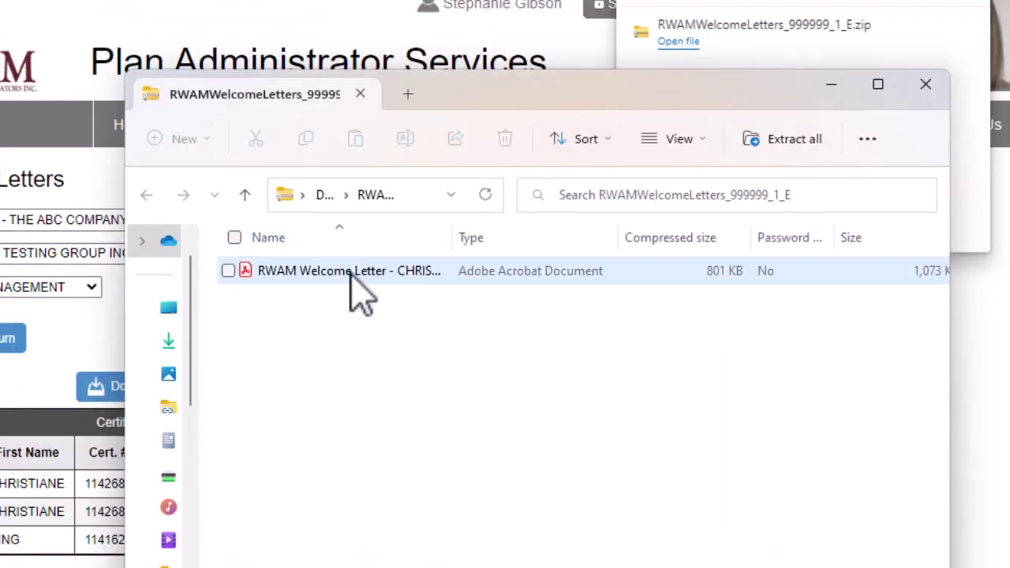
{"action": "left_click", "coordinate": [355, 293]}
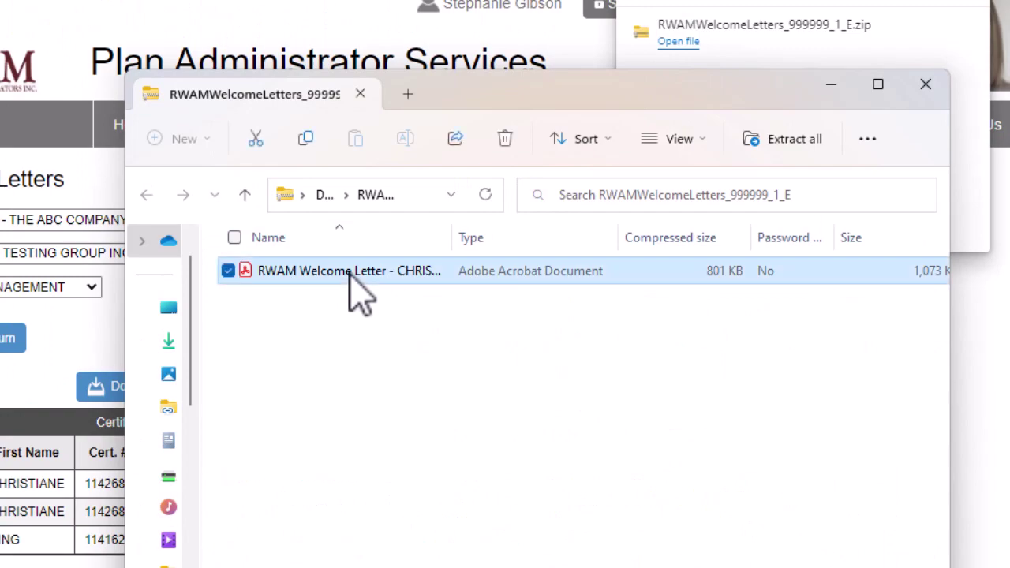
{"action": "double_click", "coordinate": [351, 276]}
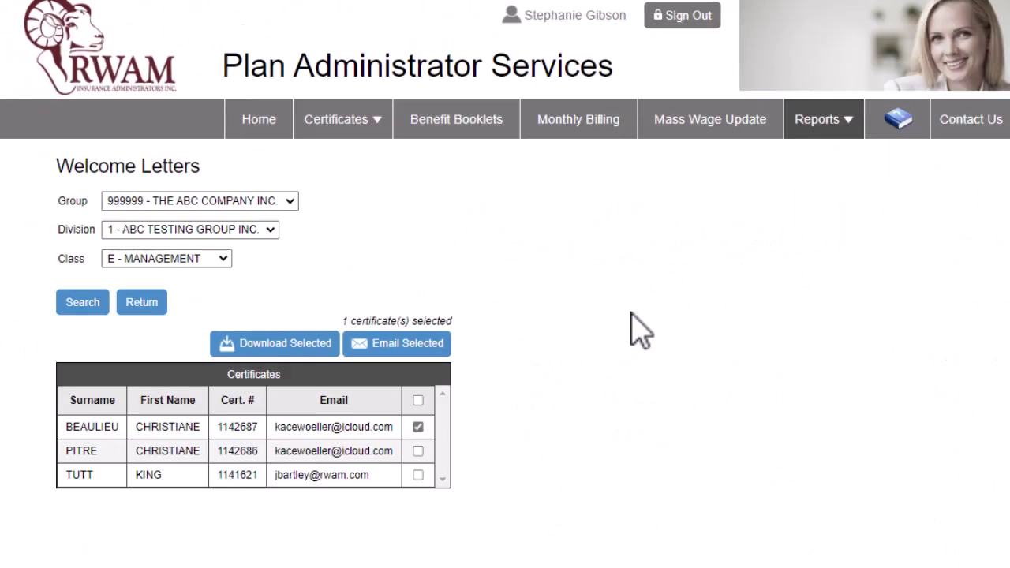
- Go back to the Home page with its certificate search box and quick links
{"action": "left_click", "coordinate": [261, 126]}
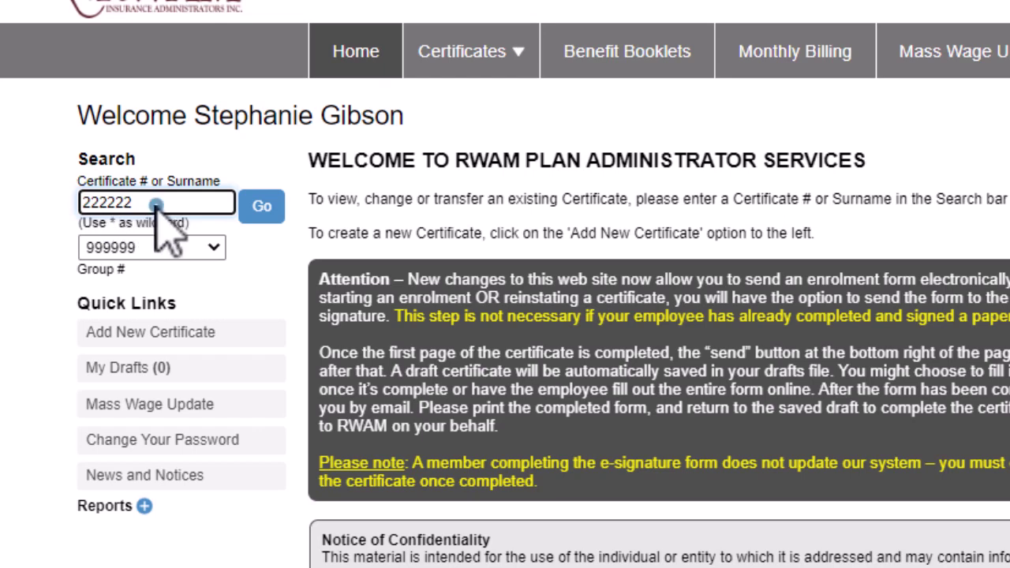
- Replace the old certificate number with a member's surname and search for their certificate
{"action": "left_click_drag", "start_coordinate": [153, 202], "coordinate": [82, 223]}
{"action": "key", "text": "BackSpace"}
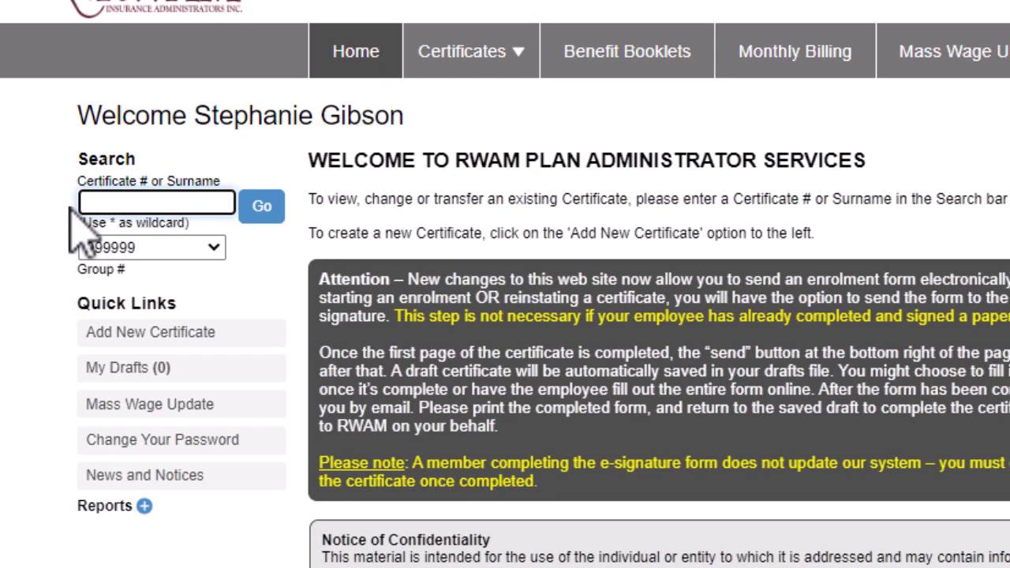
{"action": "type", "text": "Tu"}
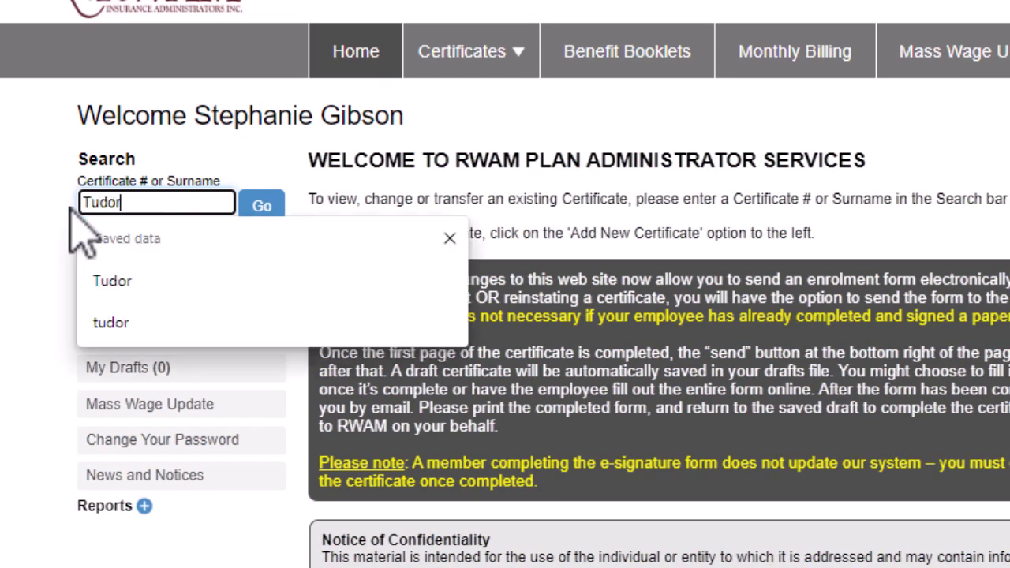
{"action": "type", "text": "dor"}
{"action": "key", "text": "Escape"}
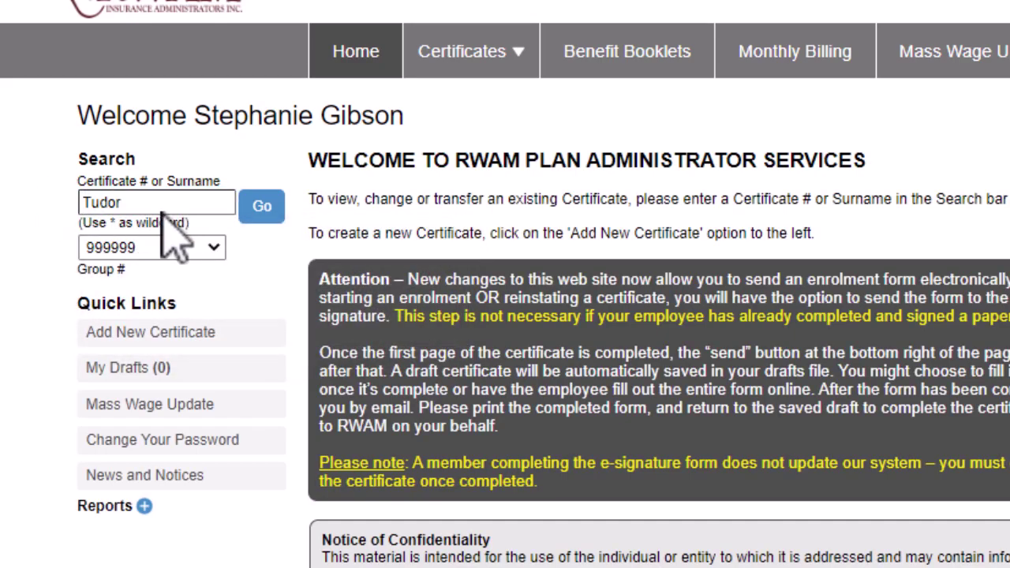
{"action": "left_click", "coordinate": [262, 207]}
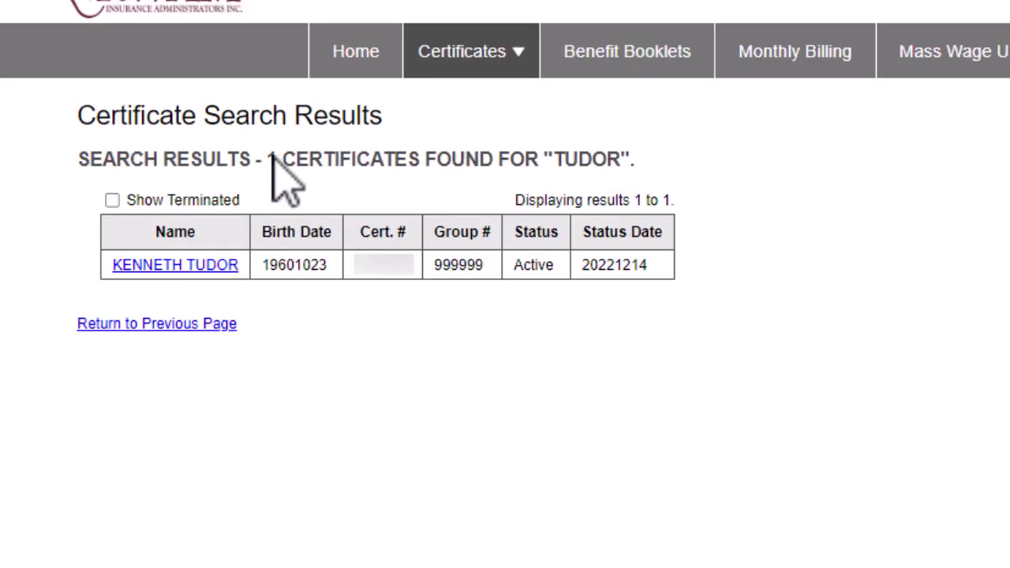
- From Home, run a wildcard * search returning all 73 certificates
{"action": "left_click", "coordinate": [334, 41]}
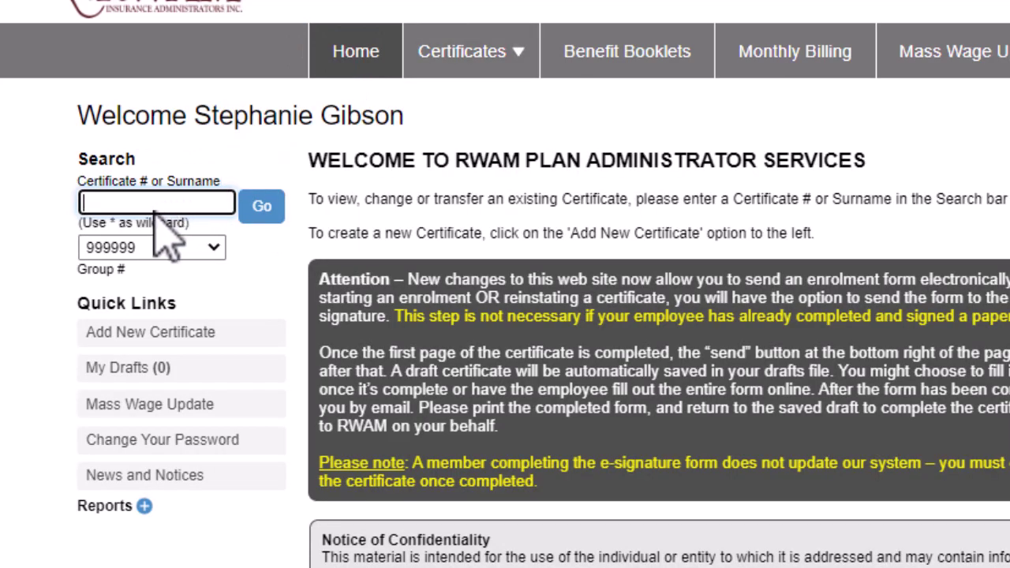
{"action": "type", "text": "*"}
{"action": "left_click", "coordinate": [262, 208]}
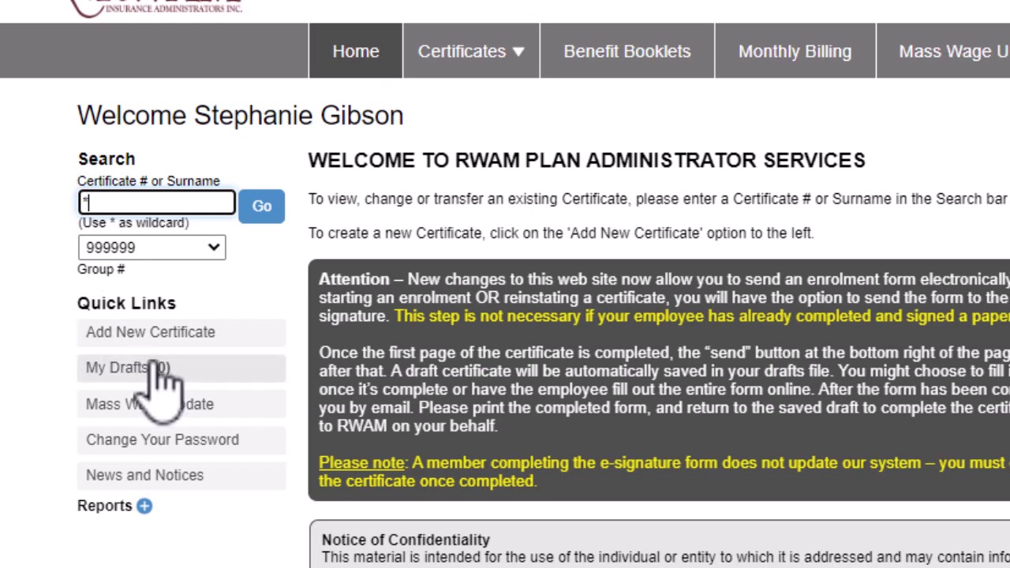
- Start a new certificate via Add Certificate, then leave it for Home
{"action": "left_click", "coordinate": [474, 65]}
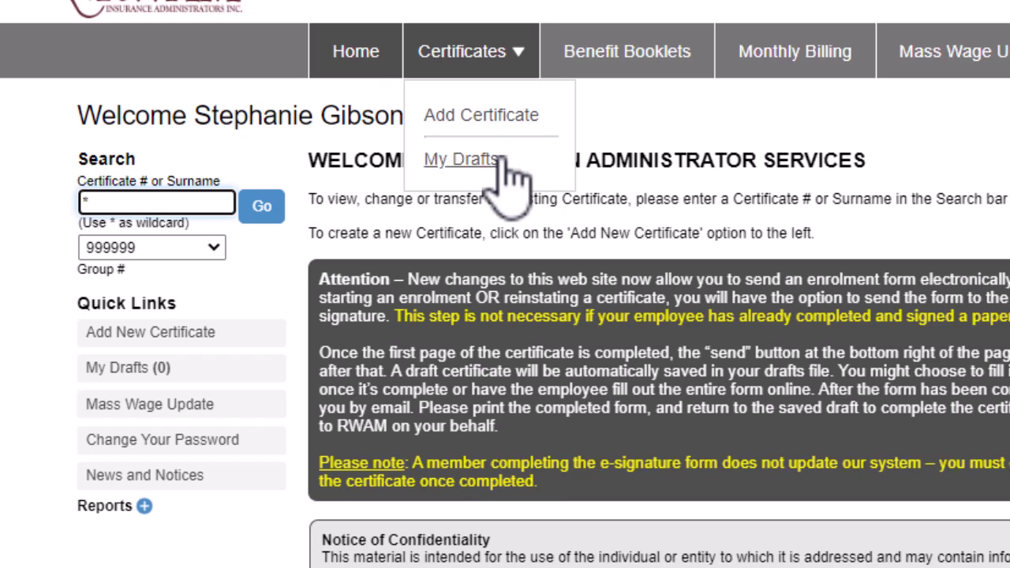
{"action": "left_click", "coordinate": [228, 334]}
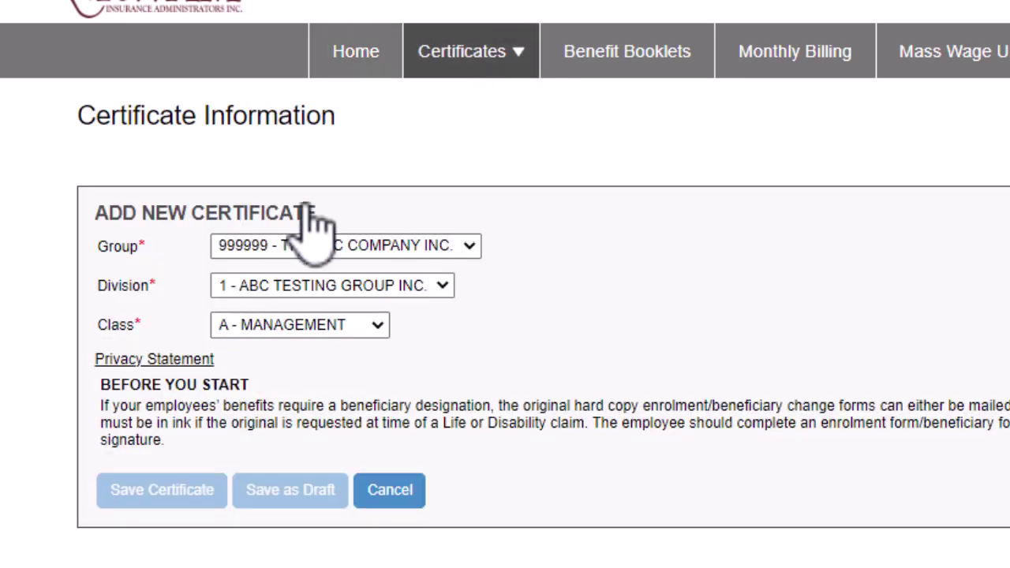
{"action": "left_click", "coordinate": [355, 54]}
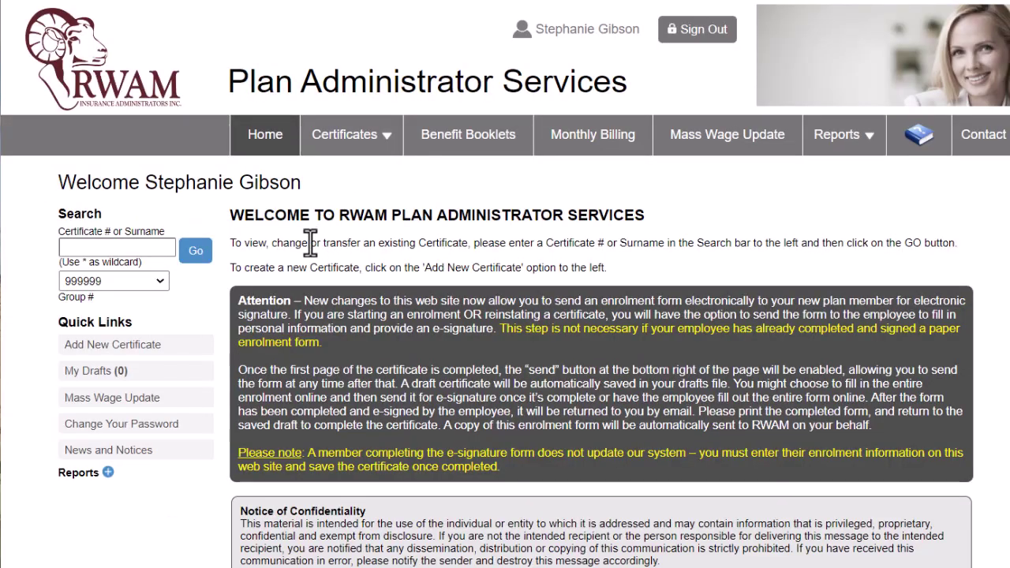
- Visit Mass Wage Update and News and Notices, then expand the Reports quick links
{"action": "left_click", "coordinate": [192, 401]}
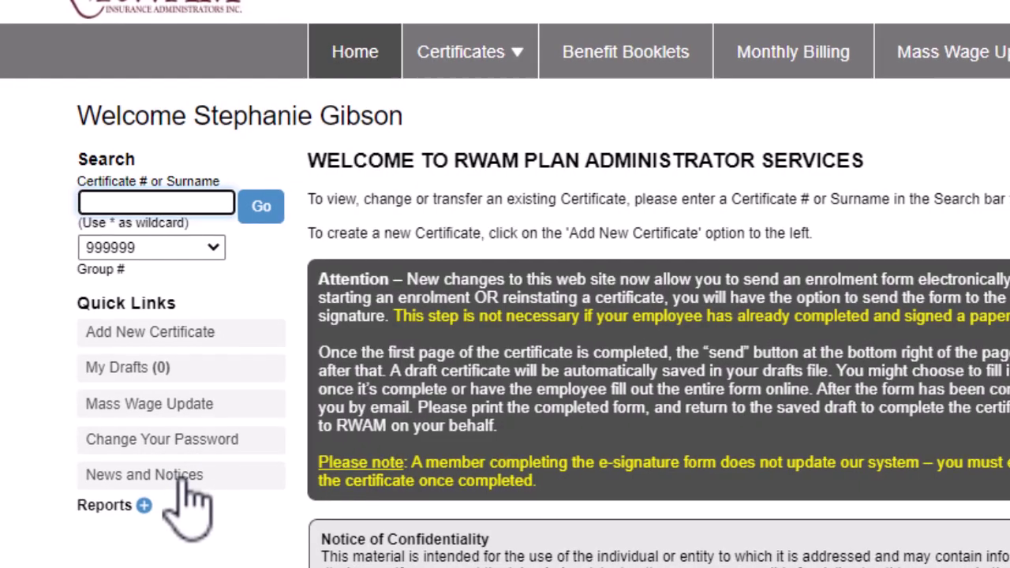
{"action": "left_click", "coordinate": [182, 479]}
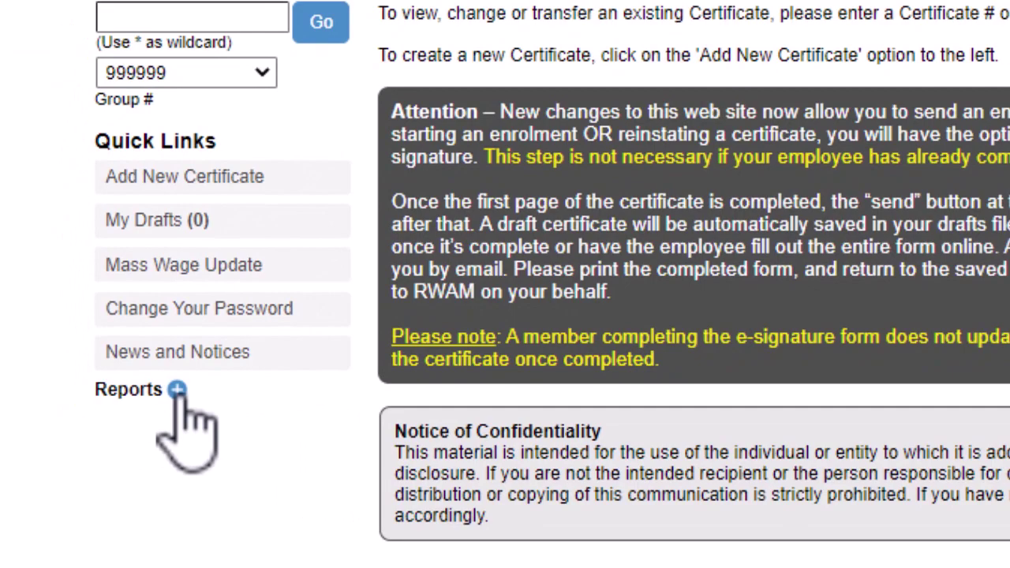
{"action": "left_click", "coordinate": [178, 391]}
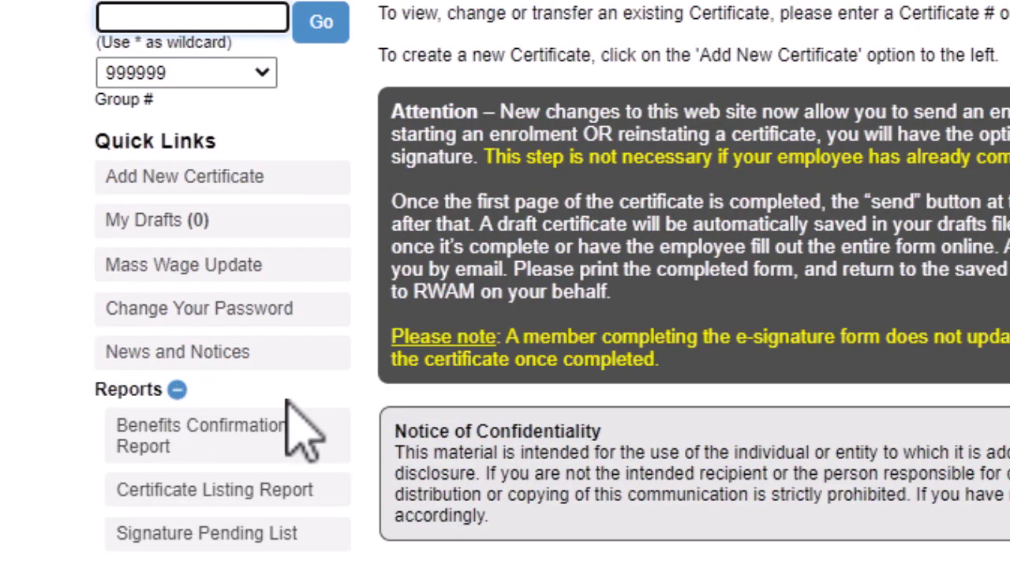